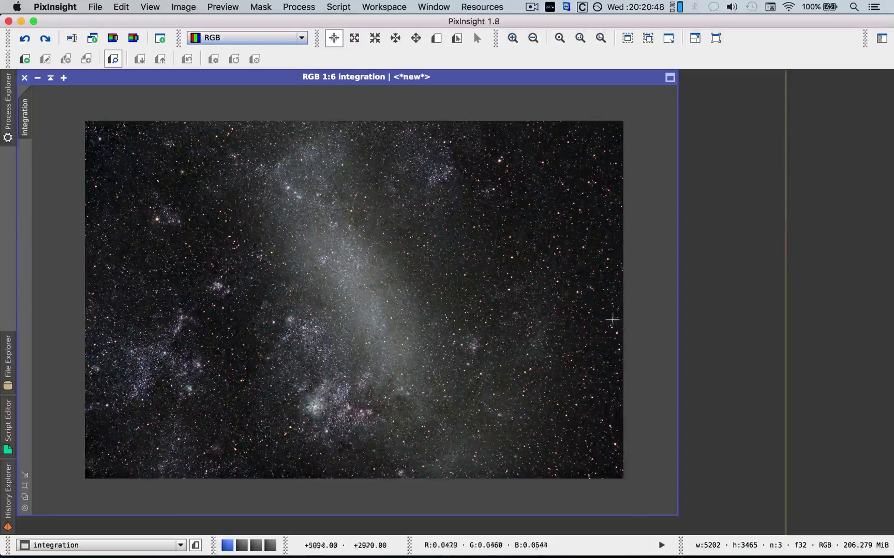
Examine the star field and nebula region of the integration image at several magnifications.
scroll(564, 337, up, 2)
scroll(564, 337, down, 2)
scroll(564, 337, up, 2)
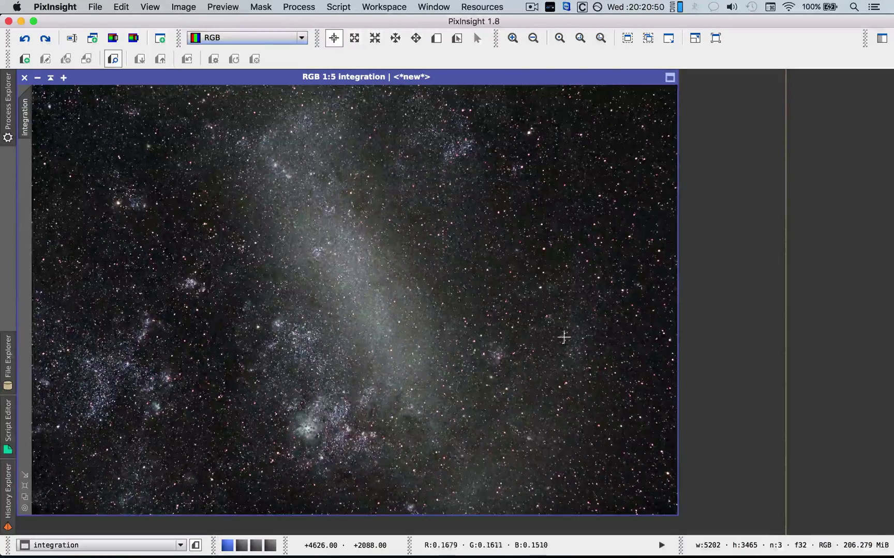
key(space)
drag(564, 338, 329, 275)
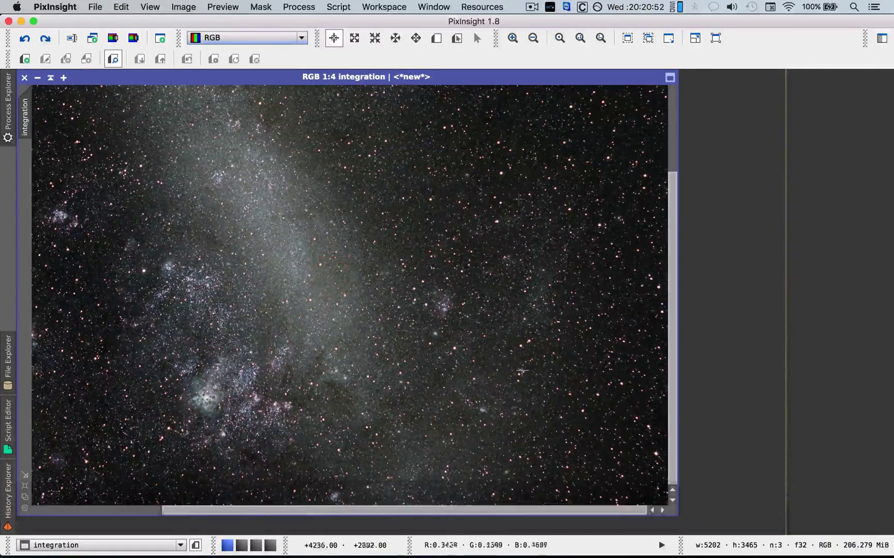
scroll(537, 350, down, 2)
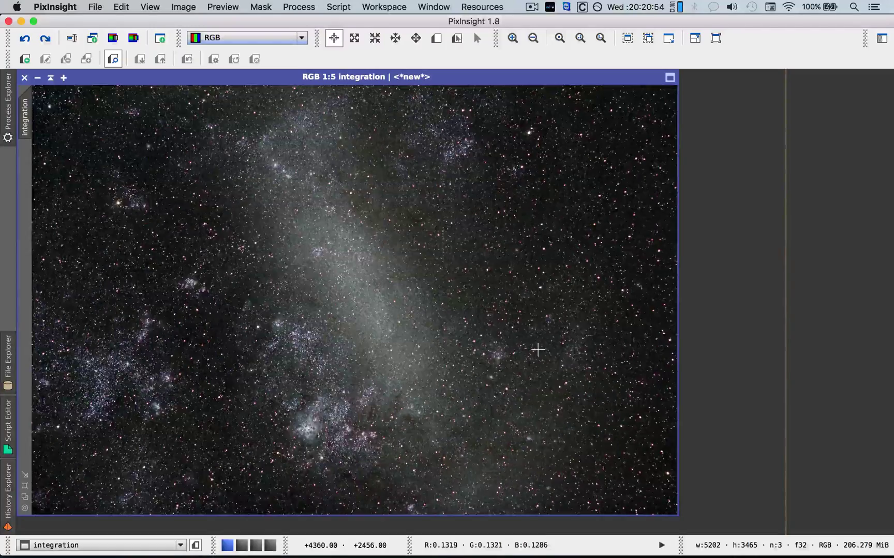
scroll(537, 350, up, 1)
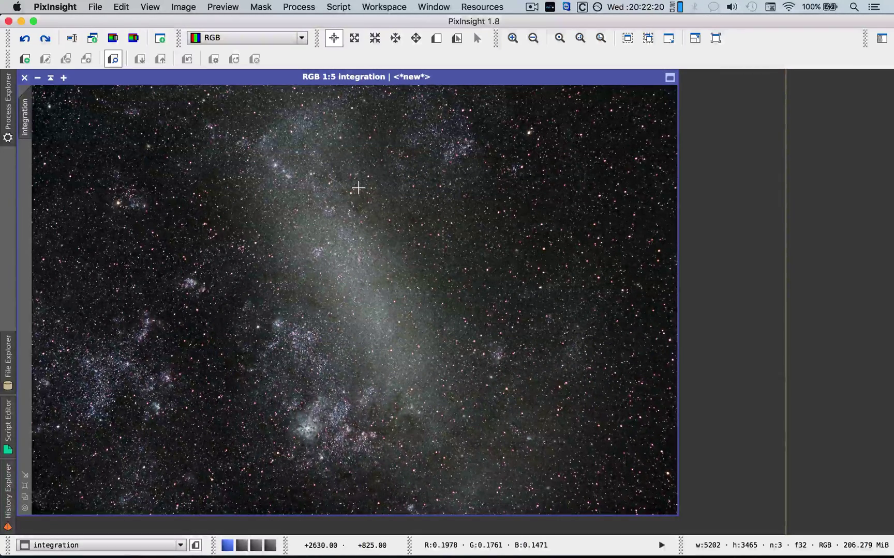
Open the MorphologicalTransformation process and reset its parameters to the defaults.
click(300, 7)
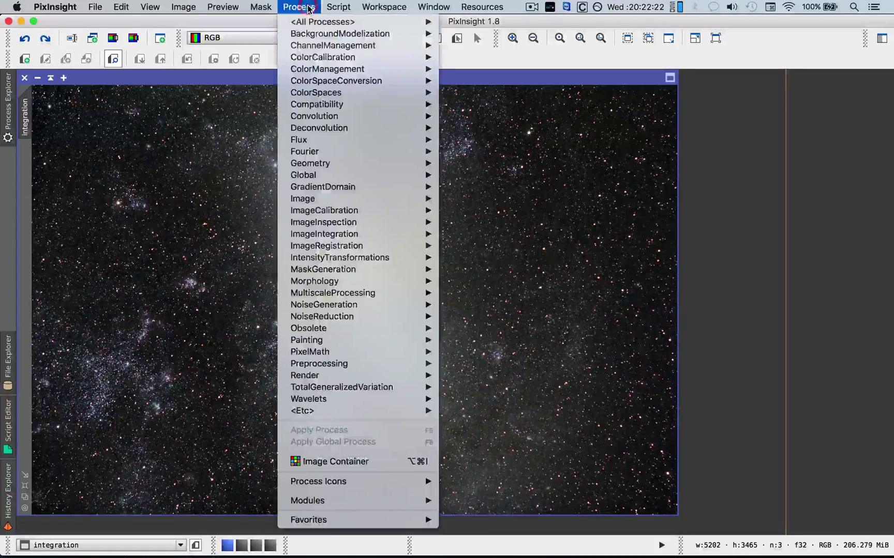
mouse_move(320, 281)
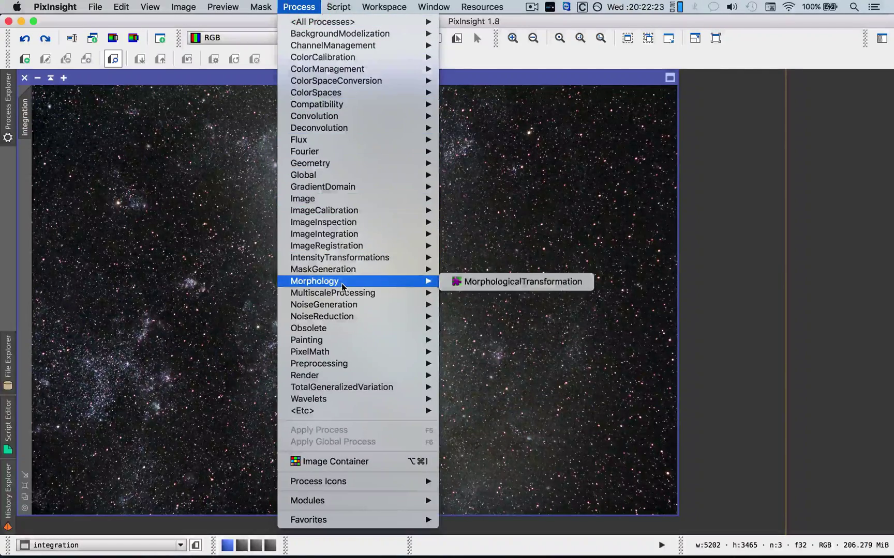
click(497, 285)
drag(777, 178, 712, 162)
click(796, 416)
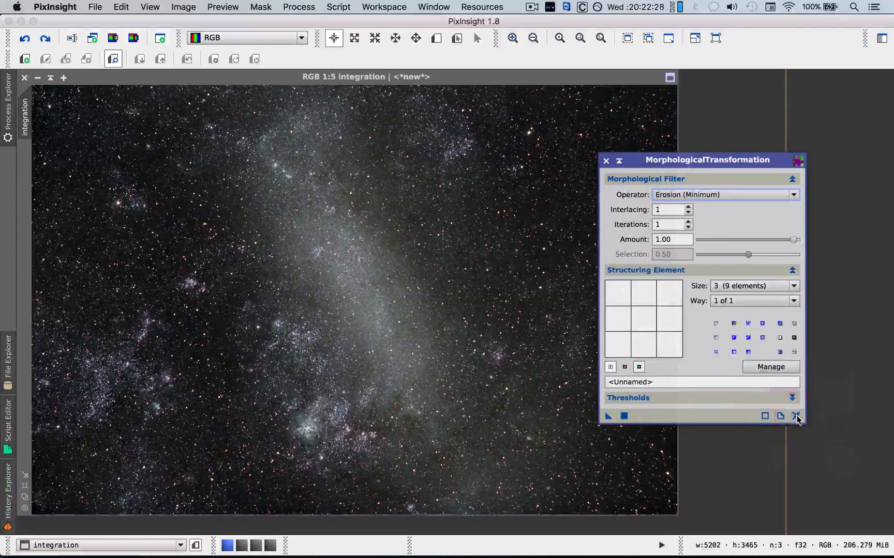
mouse_move(706, 162)
mouse_down()
mouse_move(684, 149)
mouse_move(718, 154)
mouse_up()
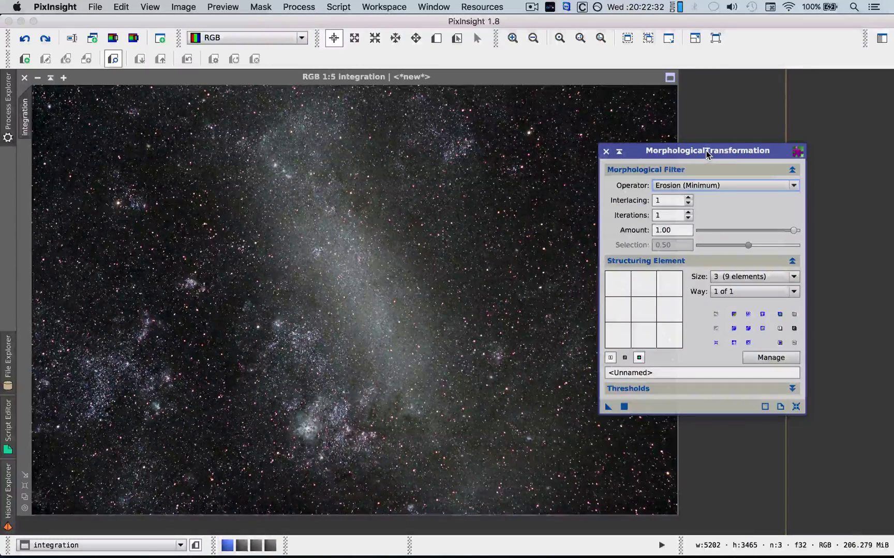
Set the structuring element size to 5 (25 elements) and enable every outer cell except the four corners to form a rounded shape.
click(750, 277)
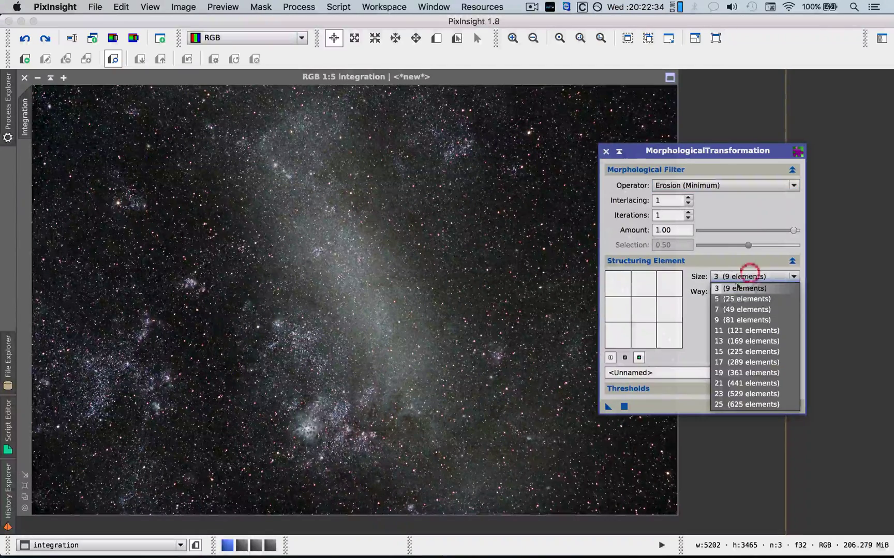
click(736, 299)
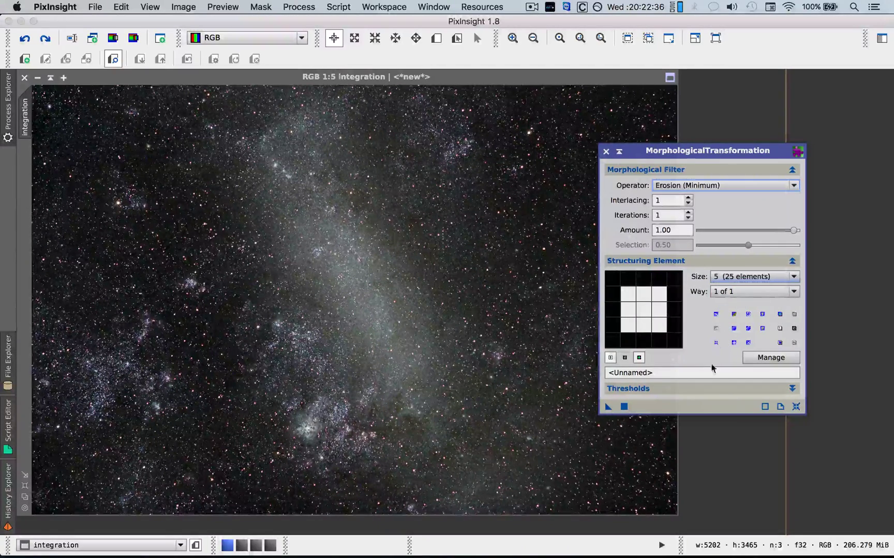
click(628, 279)
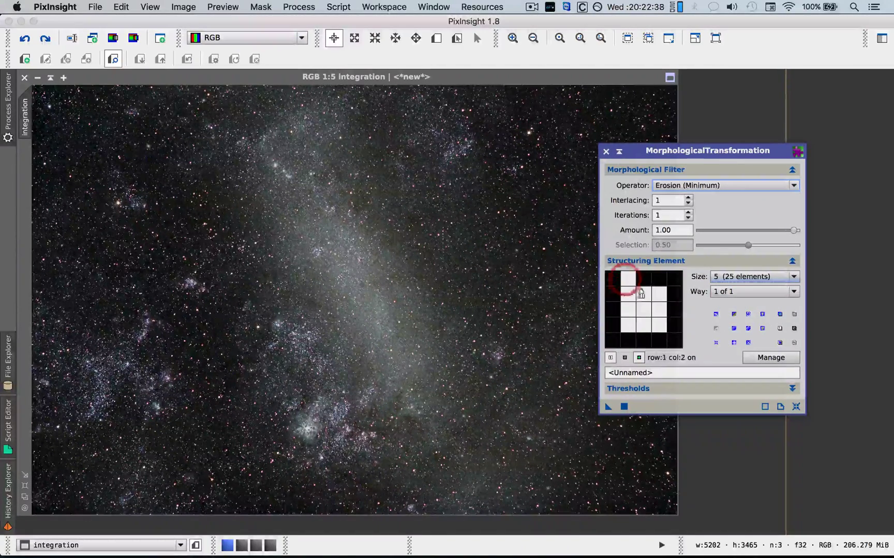
click(644, 279)
click(659, 279)
click(674, 294)
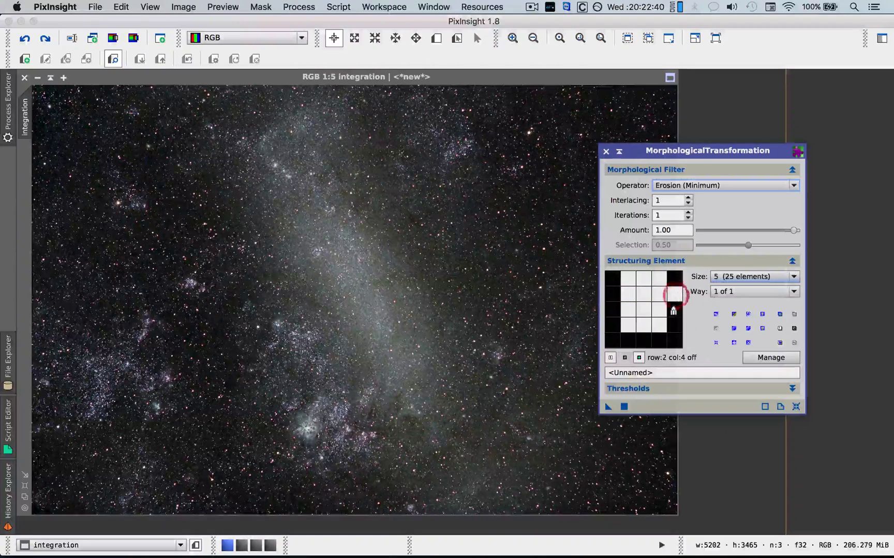
click(674, 310)
click(675, 330)
click(658, 340)
click(643, 340)
click(628, 340)
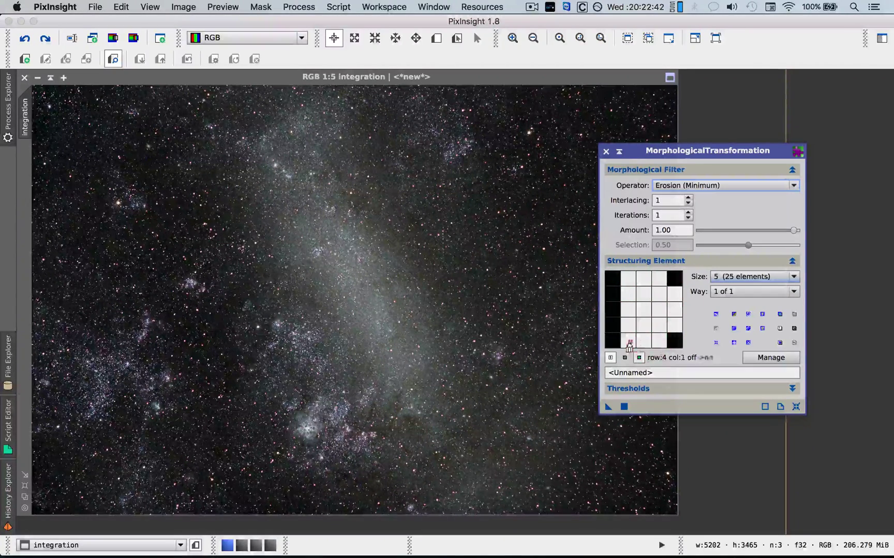
click(614, 330)
click(614, 309)
click(613, 294)
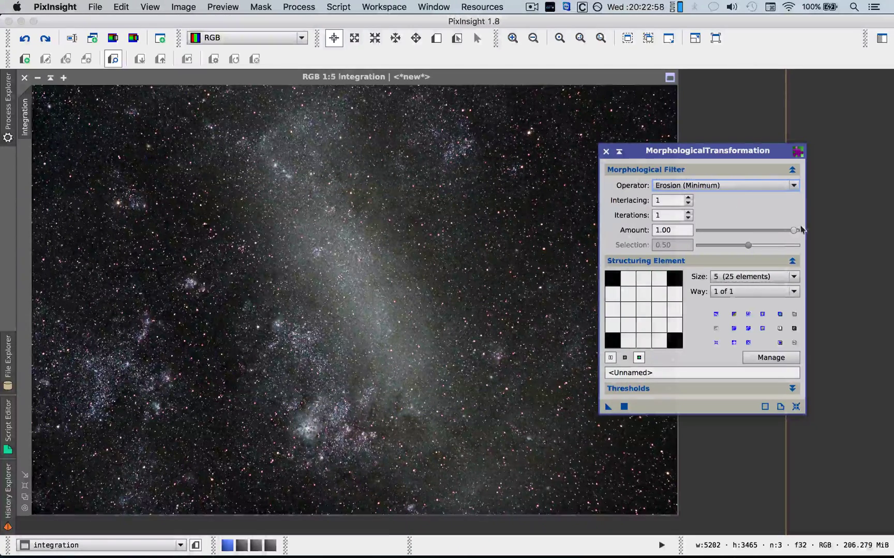
Apply the Erosion (Minimum) operator to the integration image with an amount of 1.00 and dismiss the process console.
mouse_move(793, 230)
mouse_down()
mouse_move(752, 235)
mouse_move(799, 234)
mouse_up()
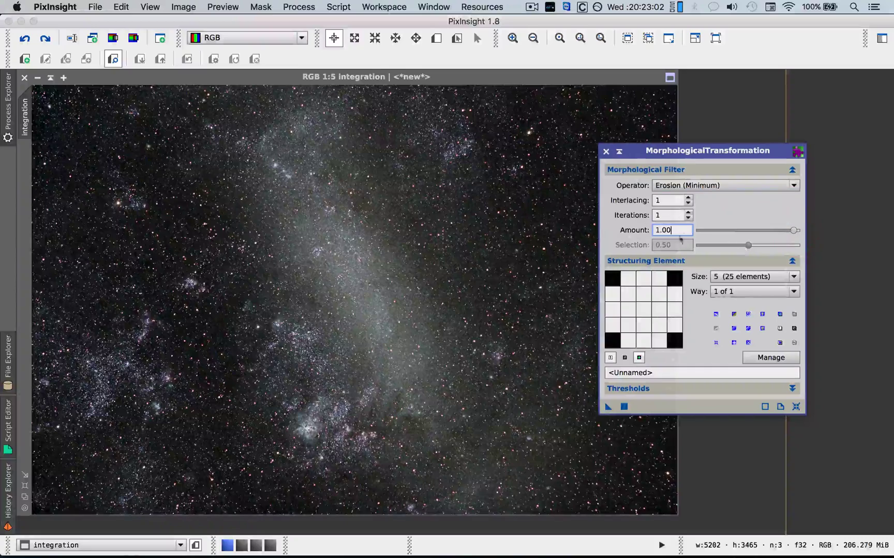
drag(608, 407, 452, 355)
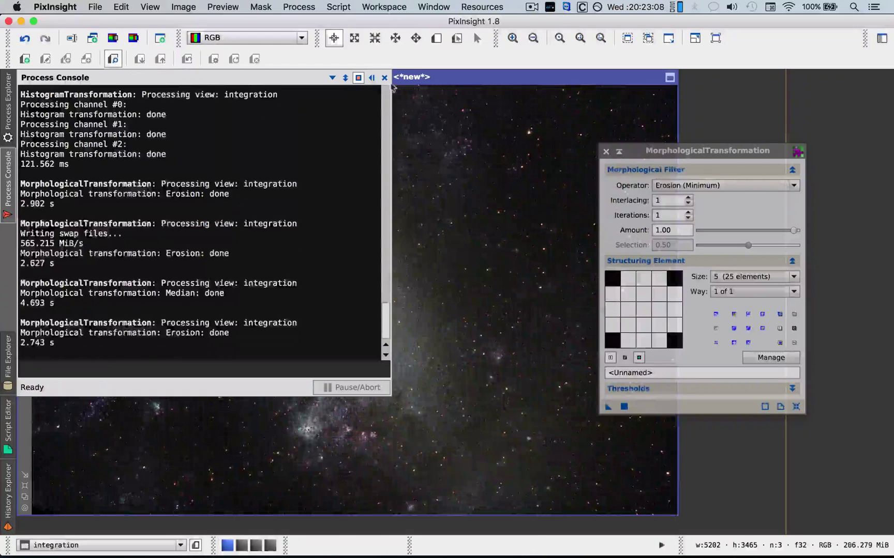
click(389, 83)
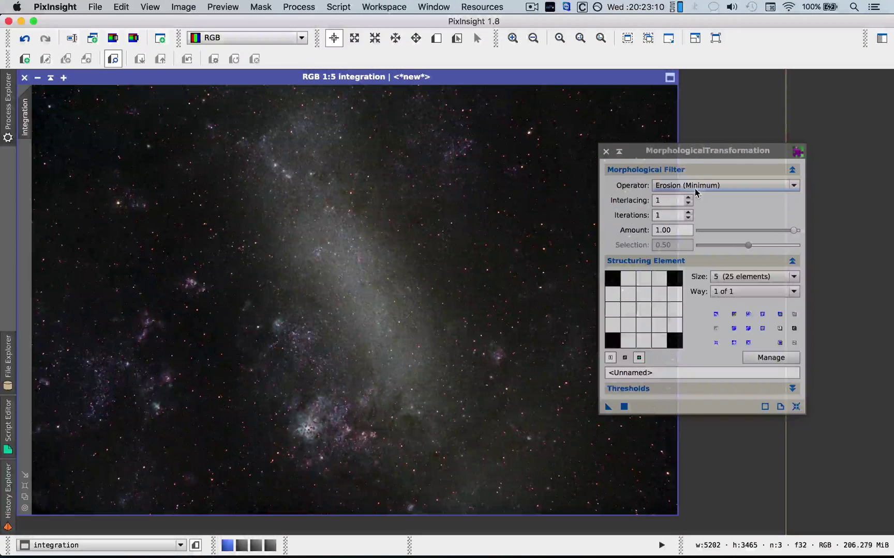
drag(708, 152, 796, 141)
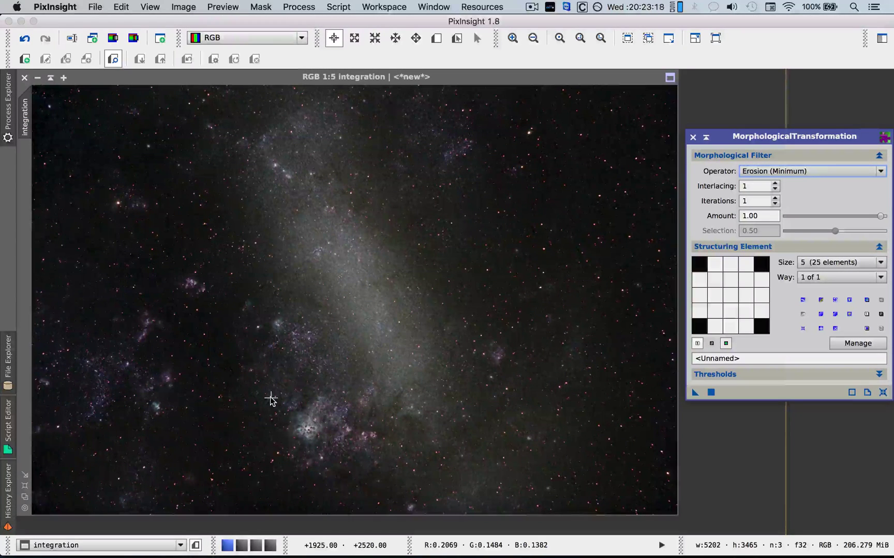
Inspect the eroded stars and background texture of the integration image up close and at full view.
scroll(271, 400, up, 5)
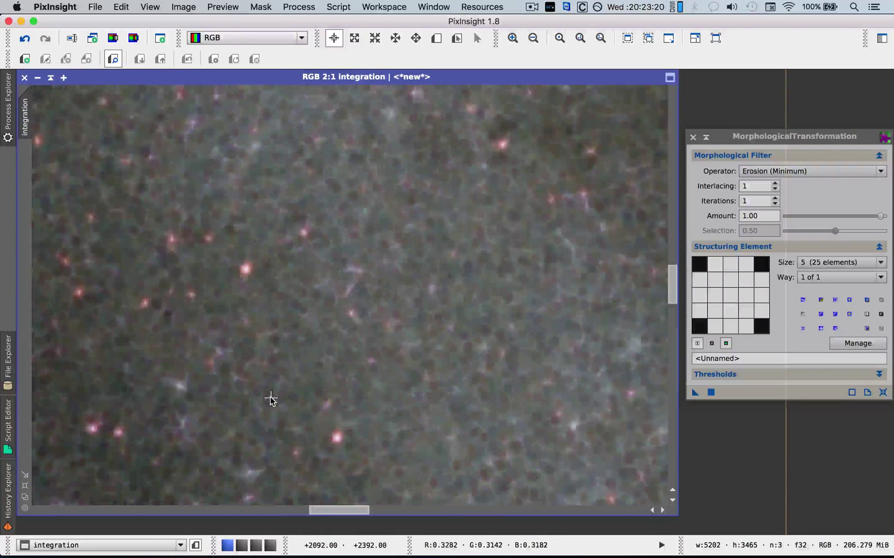
scroll(270, 399, up, 1)
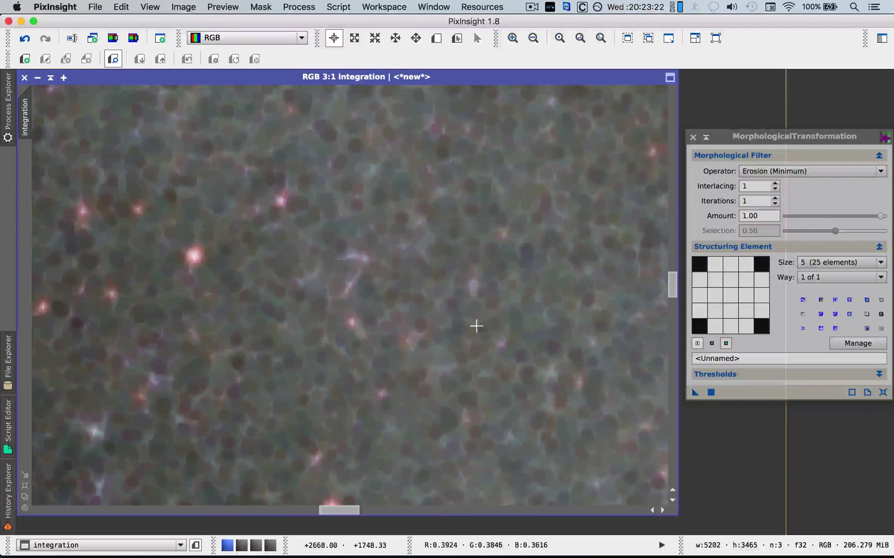
scroll(476, 326, down, 1)
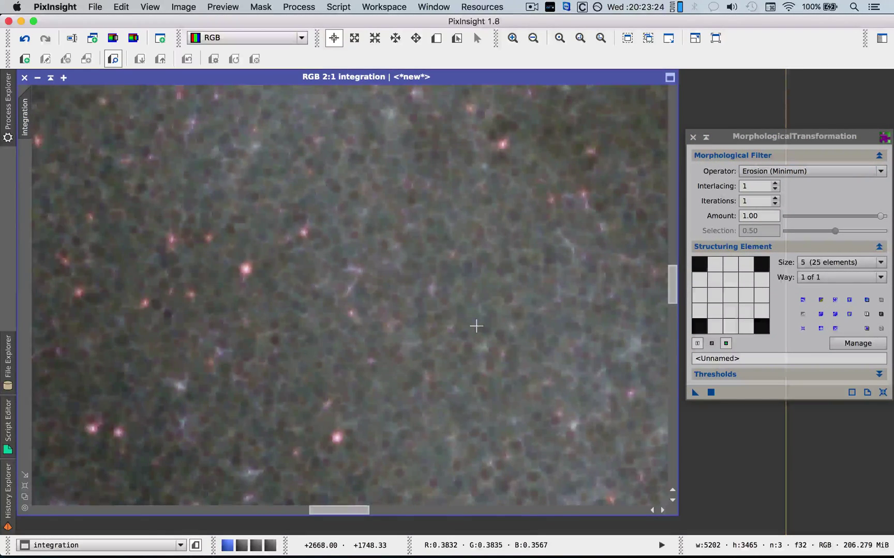
scroll(475, 325, down, 1)
scroll(476, 326, up, 1)
scroll(476, 325, down, 1)
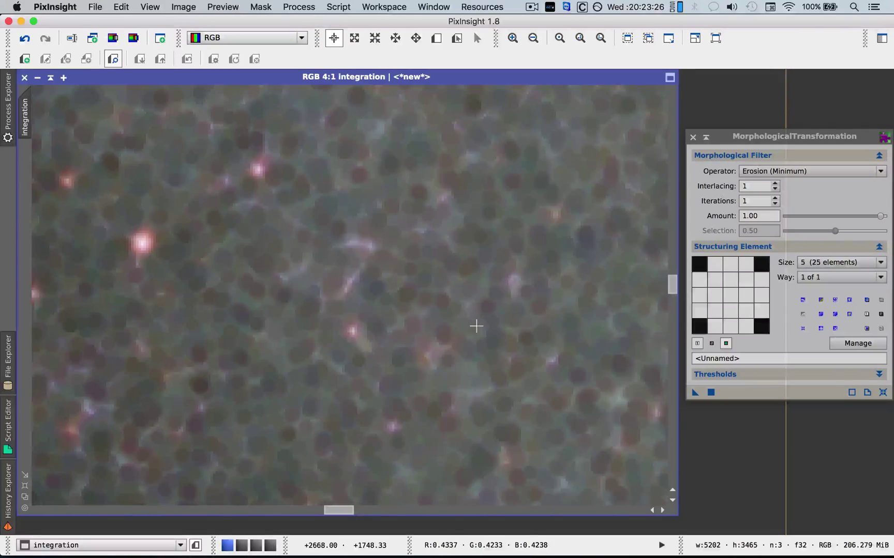
scroll(476, 326, down, 3)
scroll(475, 326, down, 1)
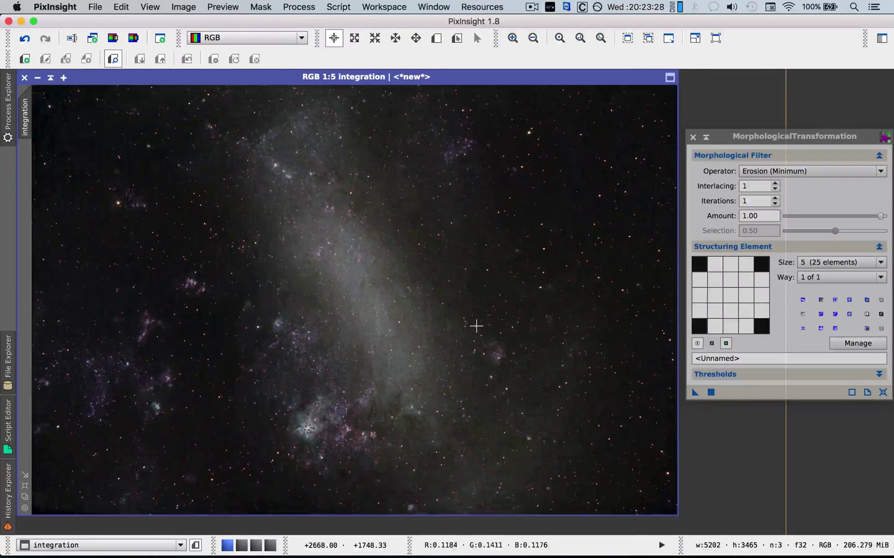
Undo the full-strength erosion on the integration image.
click(7, 103)
click(27, 43)
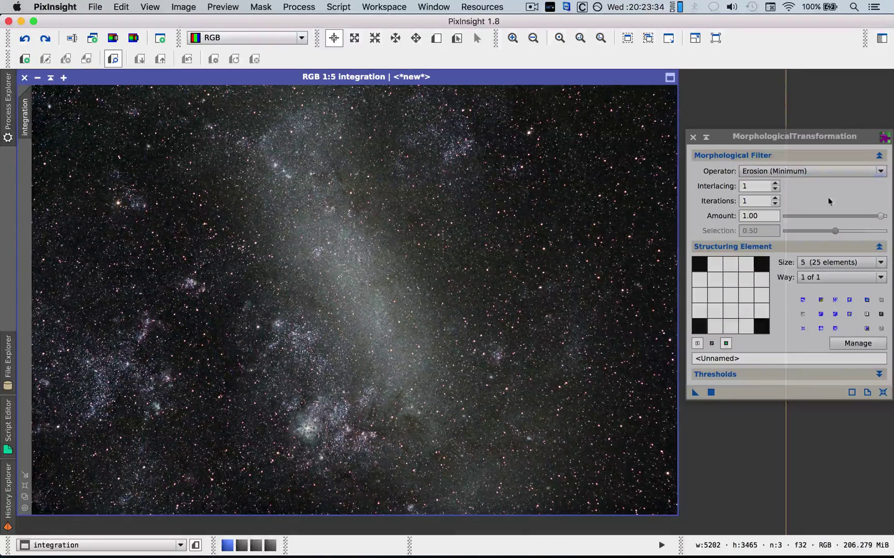
Set the erosion amount to 0.30, apply it to the integration image and dismiss the process console.
drag(879, 216, 818, 223)
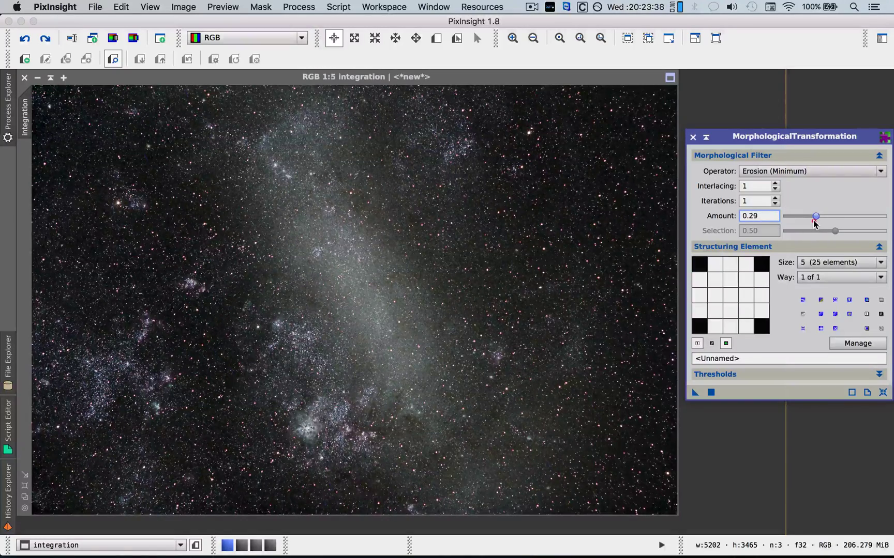
click(590, 375)
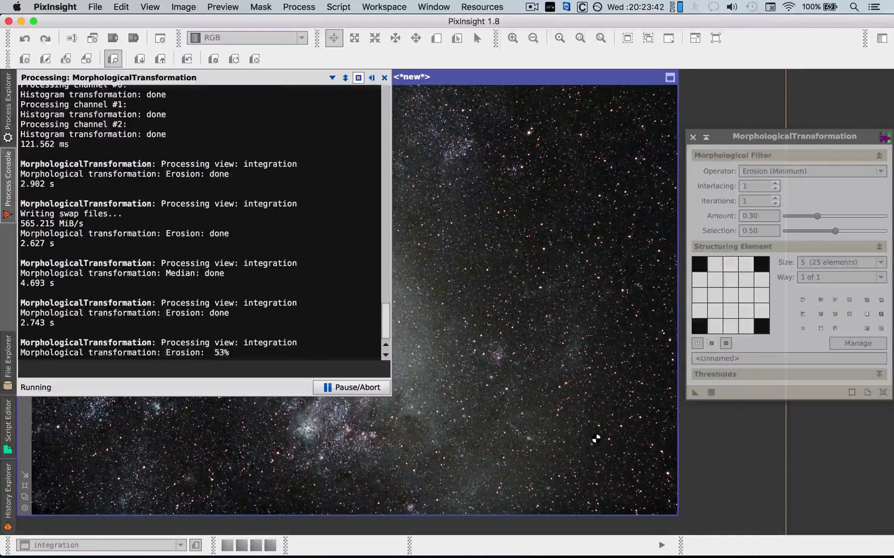
click(384, 77)
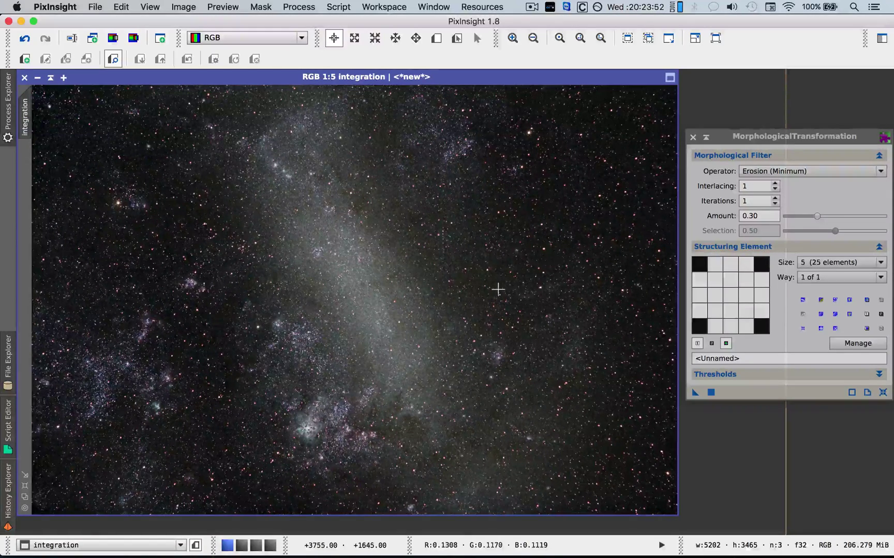
Inspect the stars up close, then raise the erosion amount to 0.40 and apply it to the integration image again.
scroll(498, 289, up, 7)
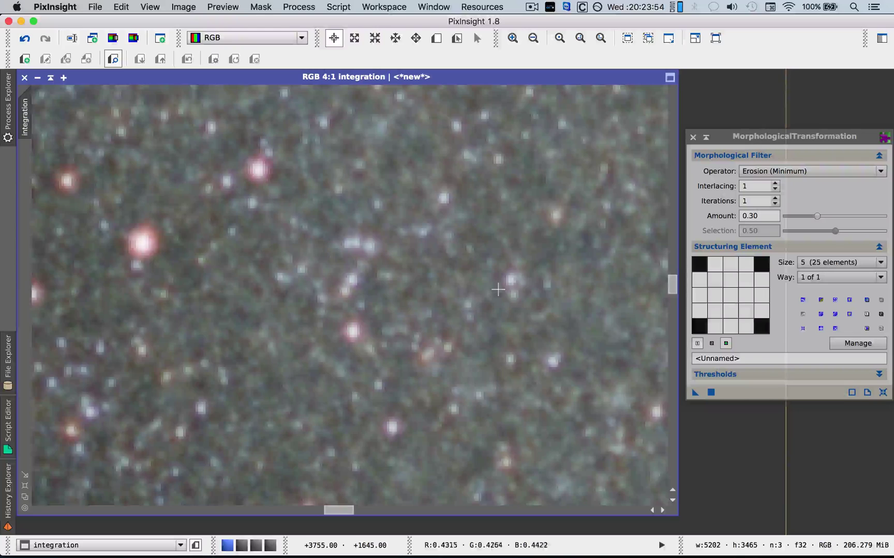
scroll(497, 290, down, 5)
scroll(497, 289, up, 4)
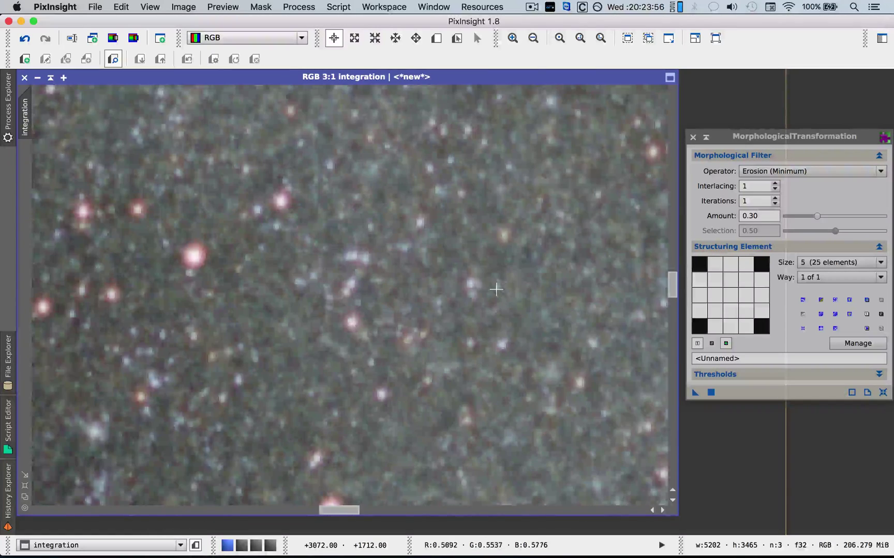
scroll(496, 290, up, 1)
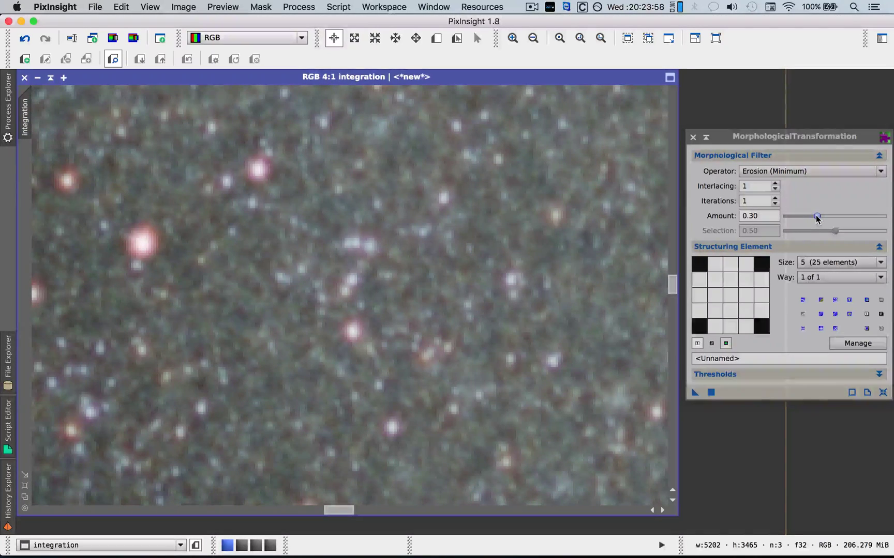
drag(815, 215, 825, 215)
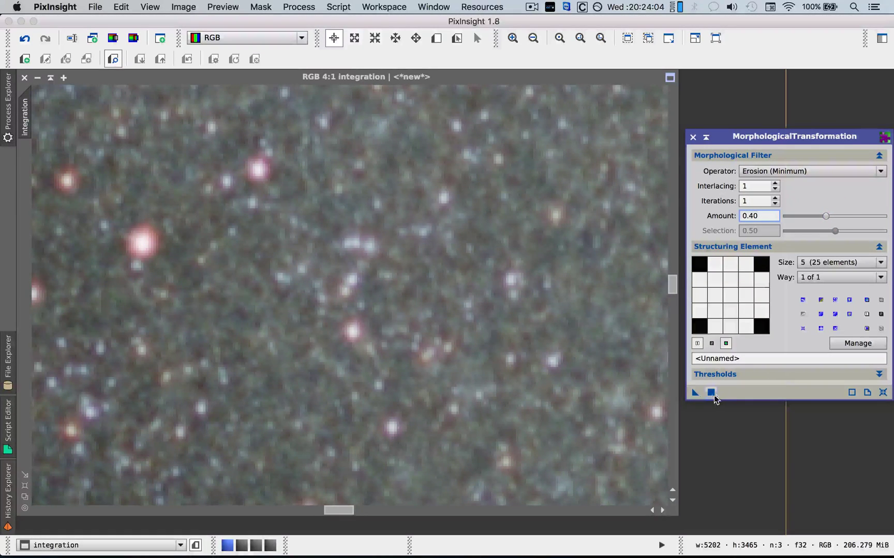
drag(695, 392, 552, 356)
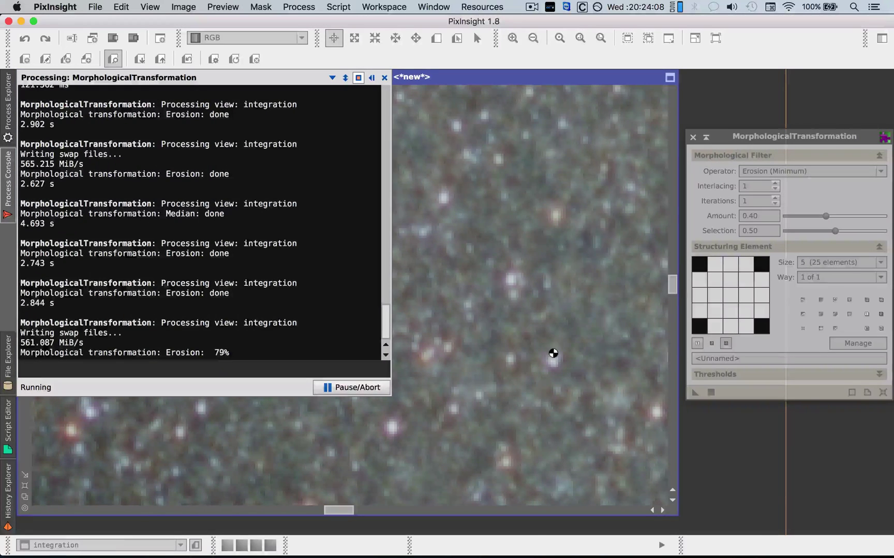
click(371, 77)
Check the whole integration image and undo the last erosion.
scroll(225, 213, down, 6)
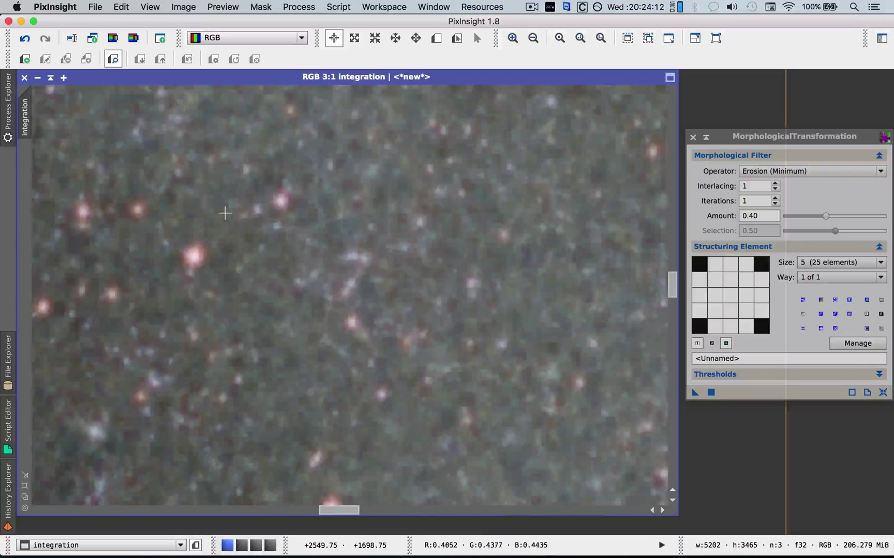
scroll(224, 213, down, 1)
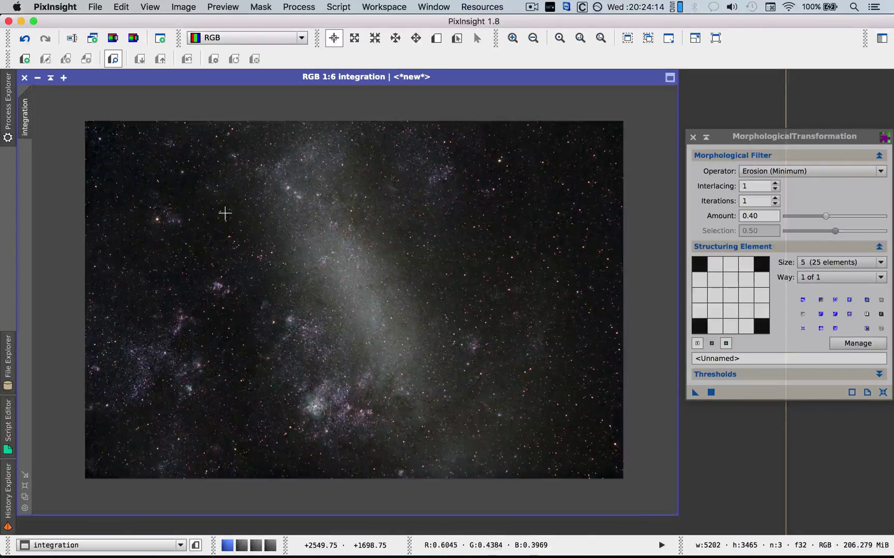
click(26, 41)
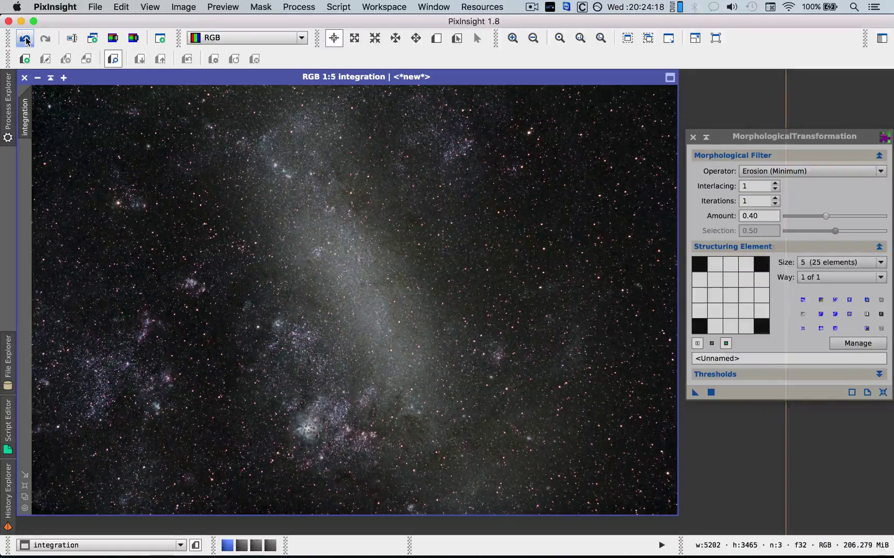
Undo the last erosion on the integration image and set the erosion amount to 0.30.
click(26, 41)
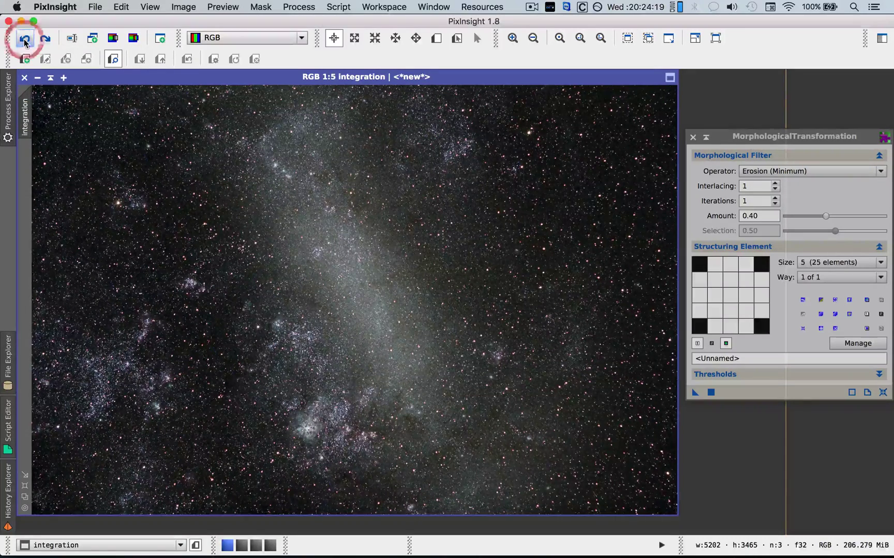
click(824, 215)
drag(824, 215, 816, 217)
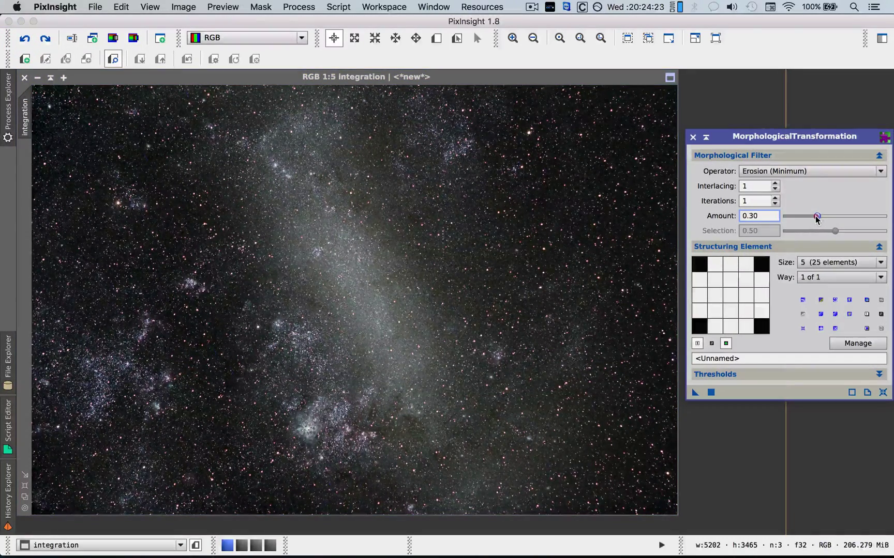
Try the erosion with 2 iterations on the integration image and dismiss the process console.
click(774, 197)
click(550, 347)
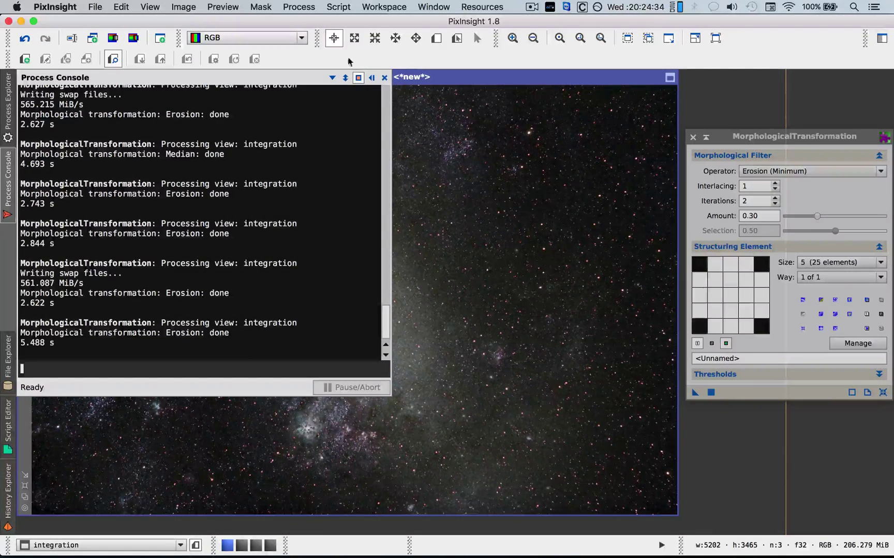
click(385, 78)
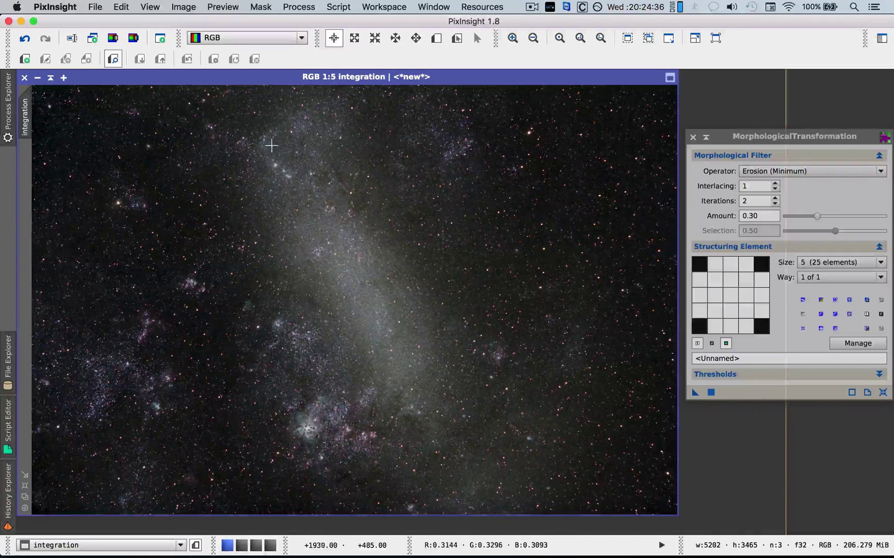
Set the iterations back to 1, apply the erosion to the integration image and dismiss the process console.
click(775, 188)
click(775, 205)
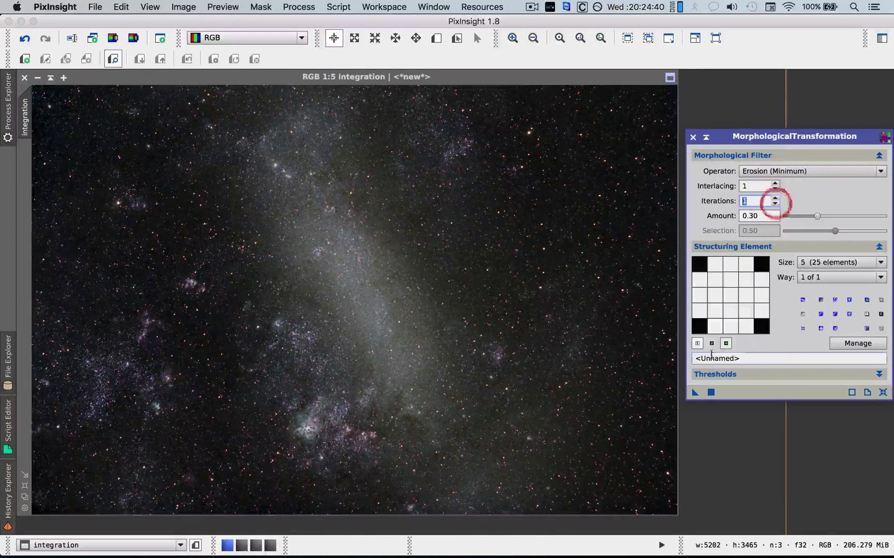
drag(695, 392, 522, 365)
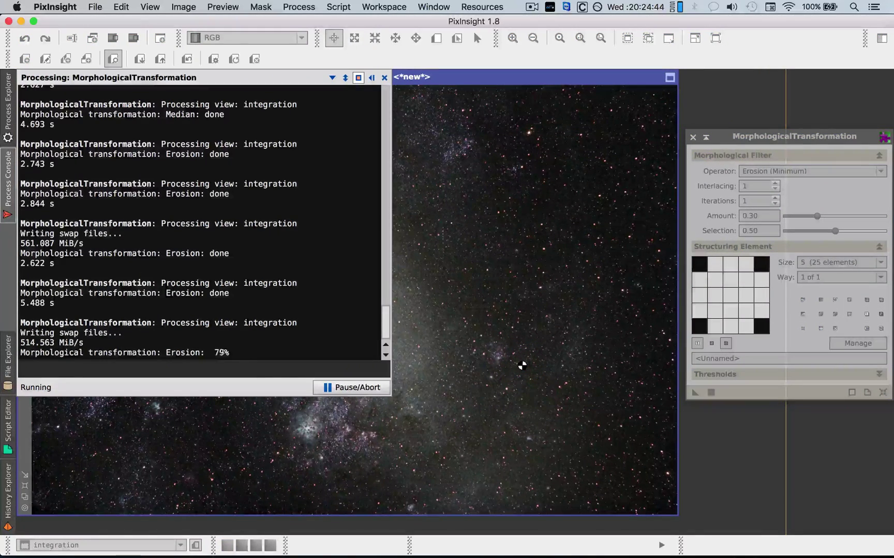
click(383, 78)
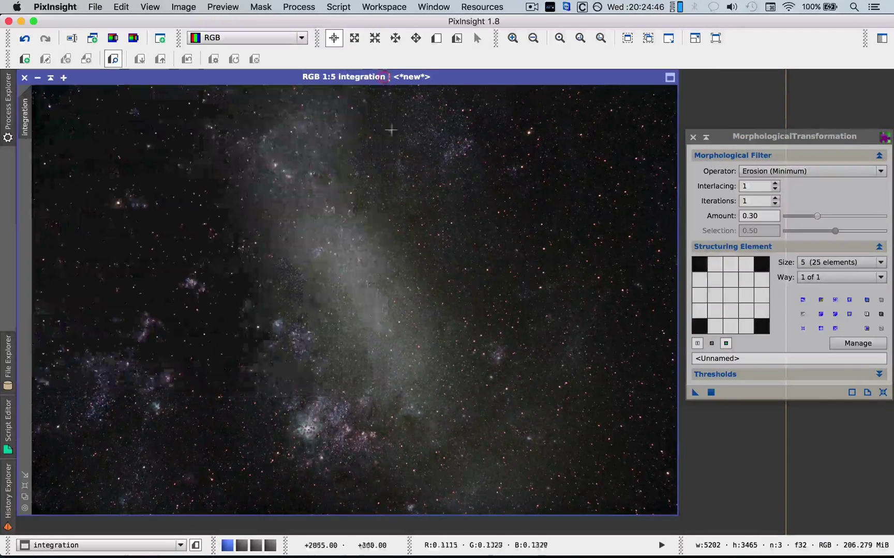
Compare the stars up close with and without the erosion by undoing and redoing it.
scroll(423, 278, up, 4)
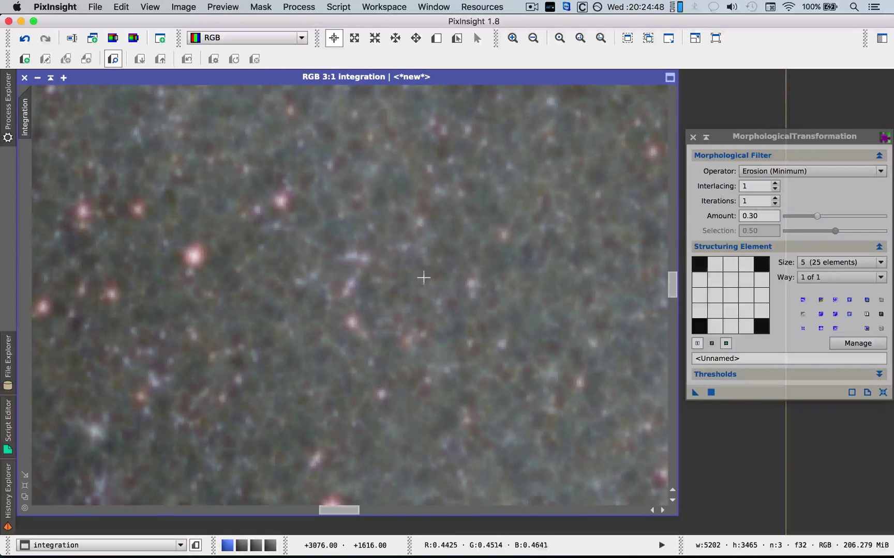
click(25, 38)
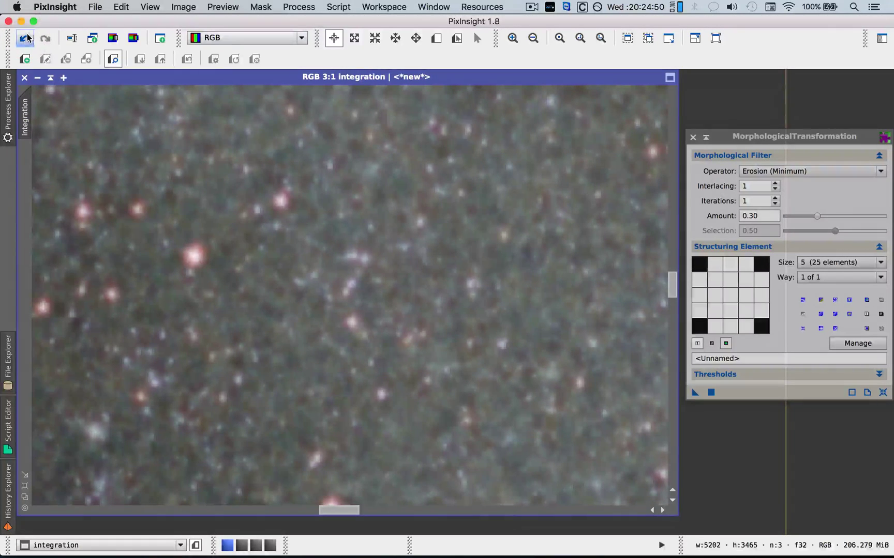
click(45, 38)
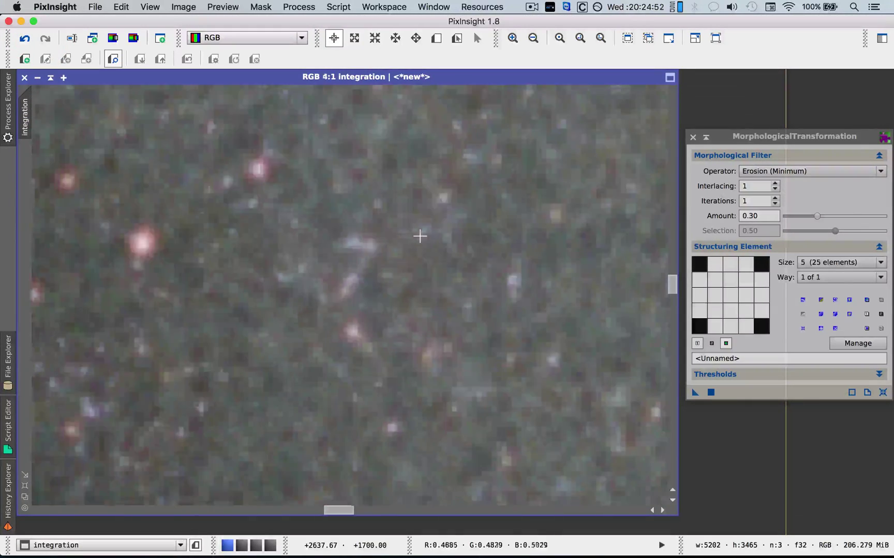
scroll(419, 236, down, 3)
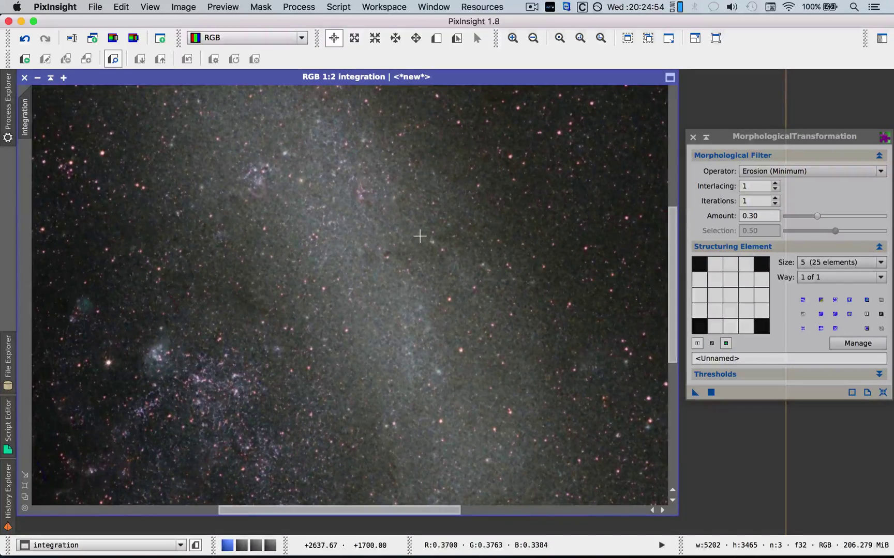
Compare the erosion on and off over a wider area of the galaxy, and leave it undone.
click(20, 41)
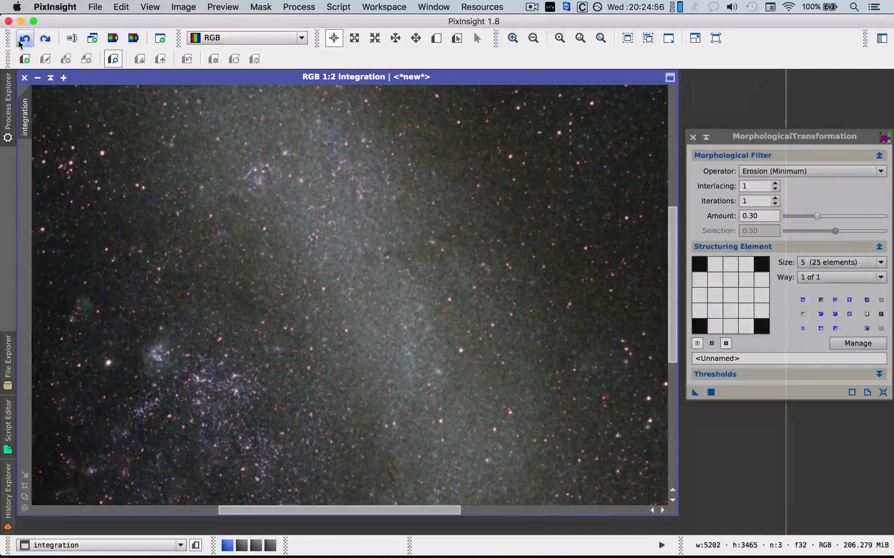
click(41, 40)
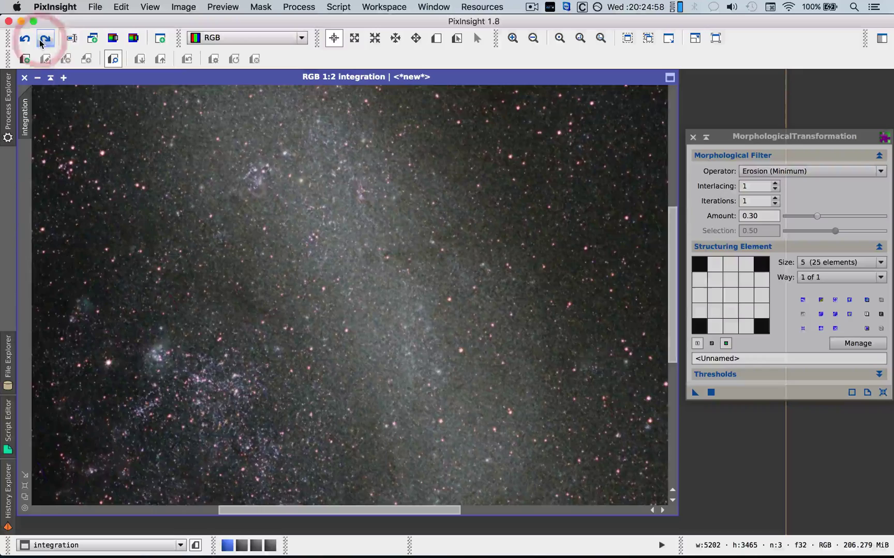
click(31, 42)
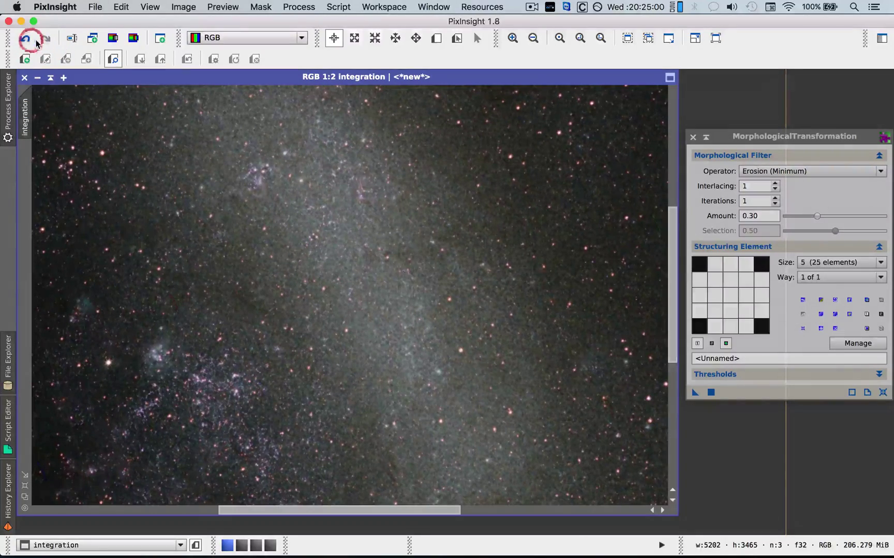
scroll(267, 160, down, 1)
scroll(267, 161, down, 2)
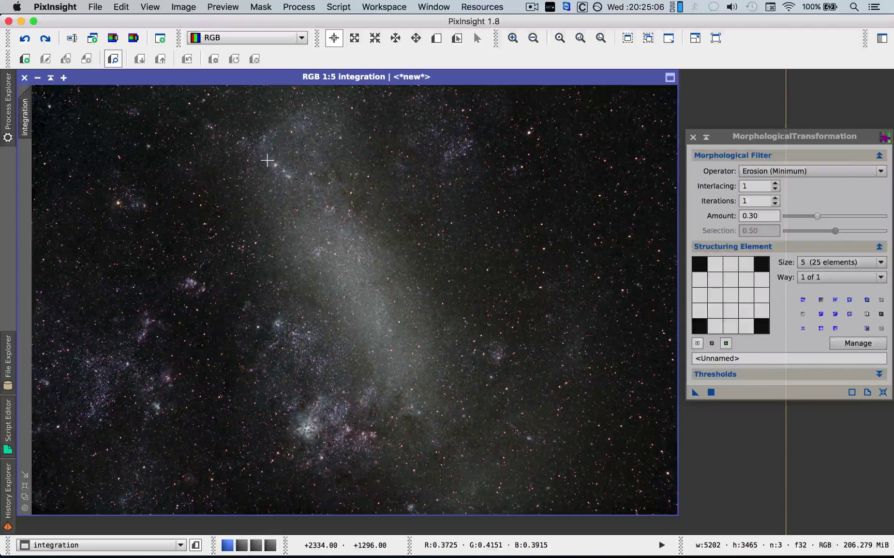
Switch the operator to Morphological Median with an amount of 0.20, apply it to the integration image and dismiss the process console.
click(798, 173)
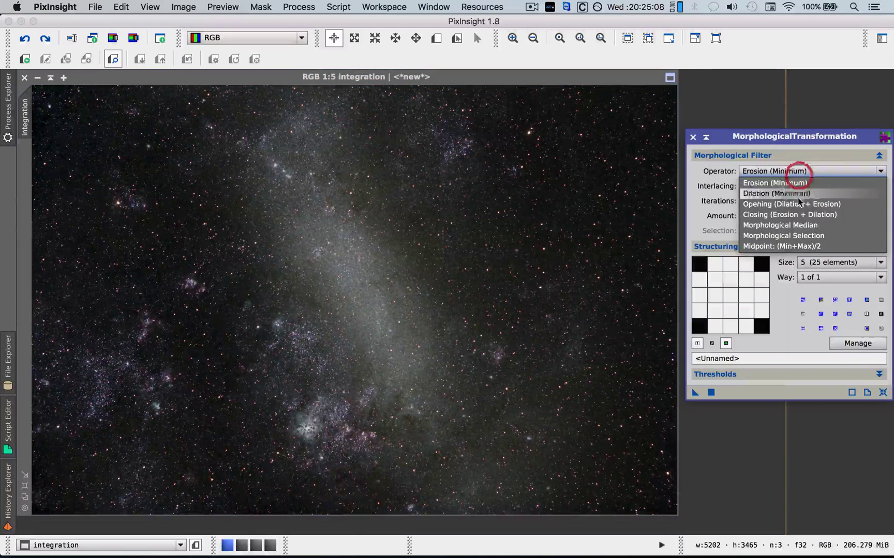
click(801, 226)
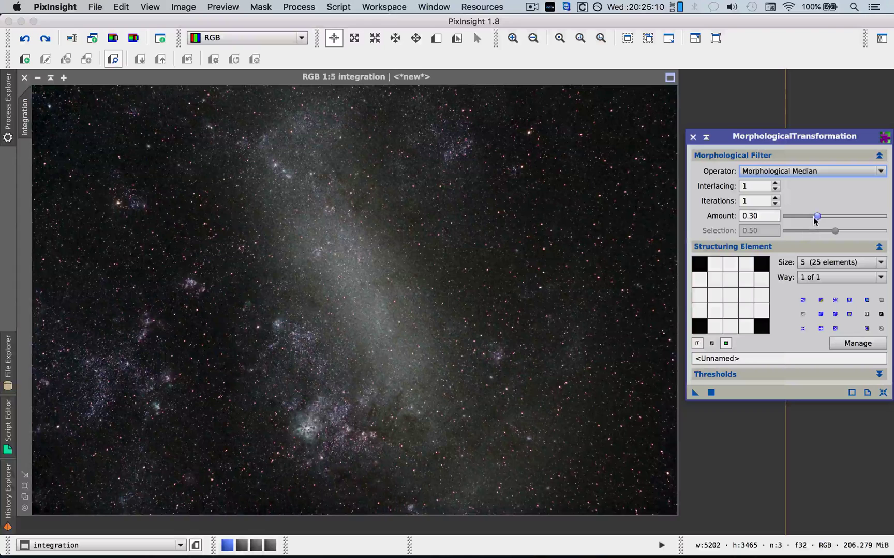
drag(812, 218, 803, 219)
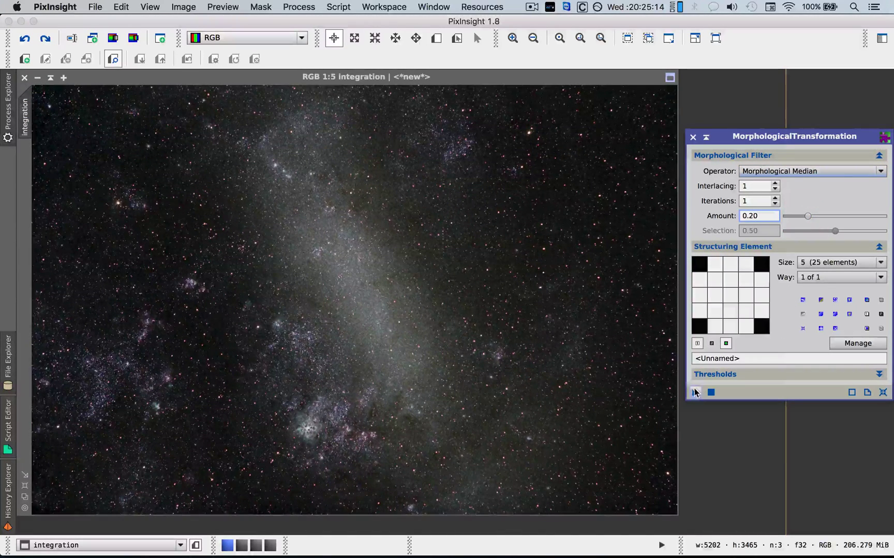
drag(533, 335, 533, 335)
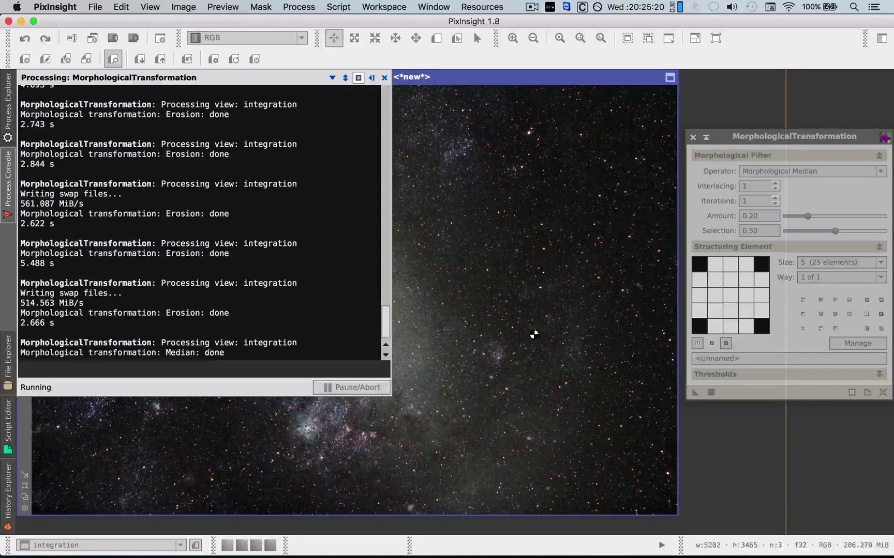
click(385, 78)
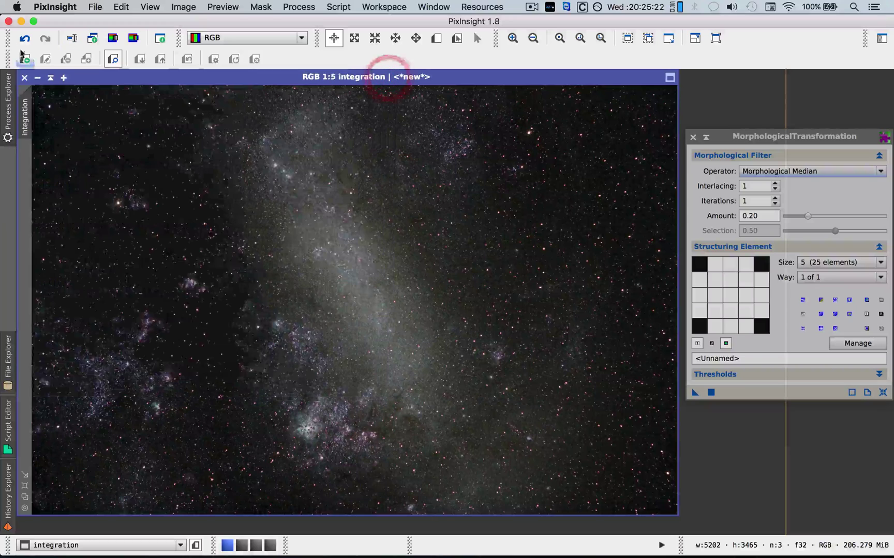
Compare the image with and without the median, stepping back past the HistogramTransformation and redoing every edit up to the latest state.
click(24, 37)
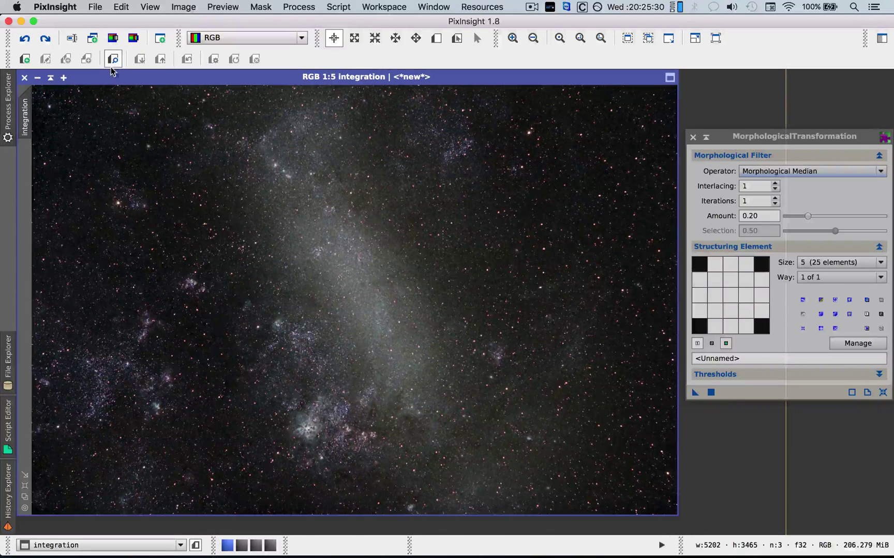
click(45, 40)
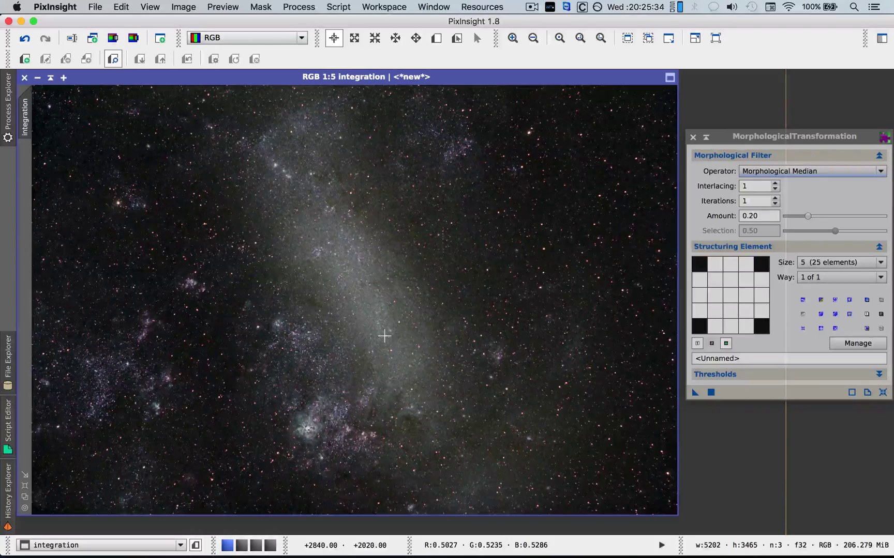
click(24, 40)
click(24, 42)
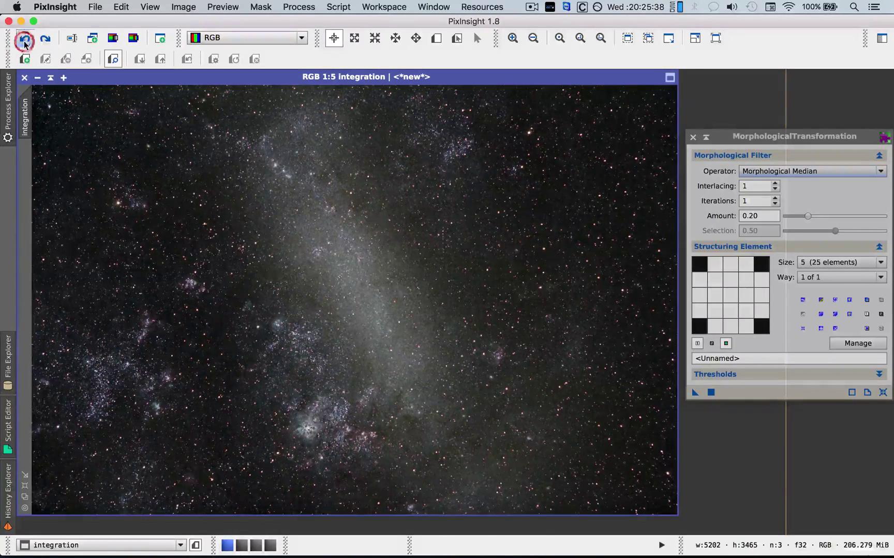
click(24, 41)
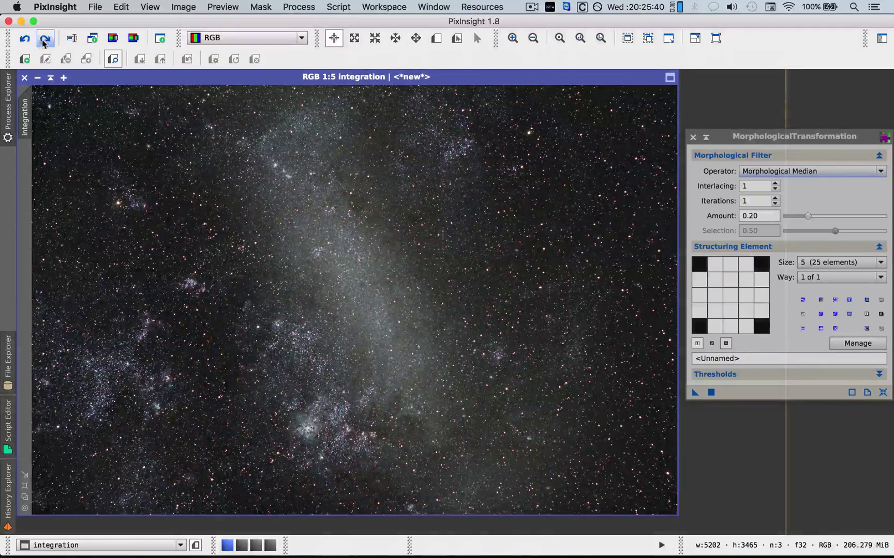
click(49, 40)
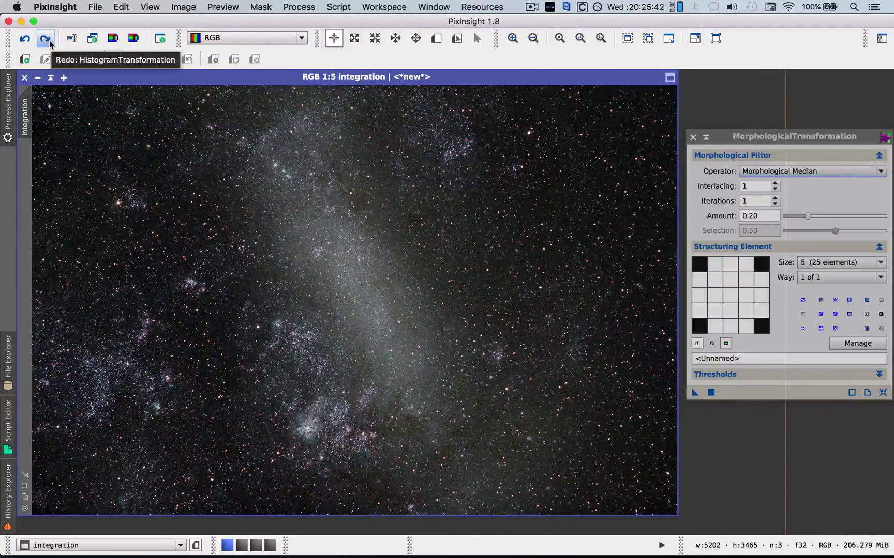
click(49, 41)
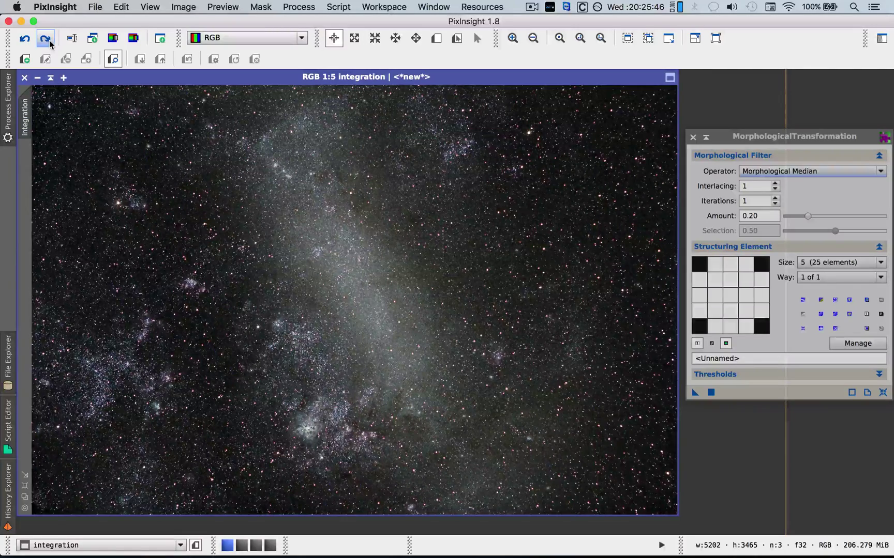
click(50, 42)
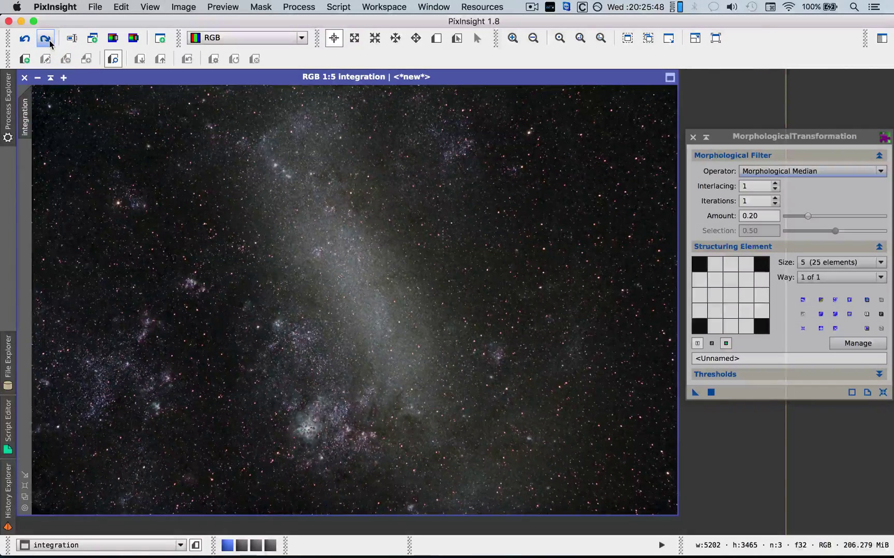
click(50, 42)
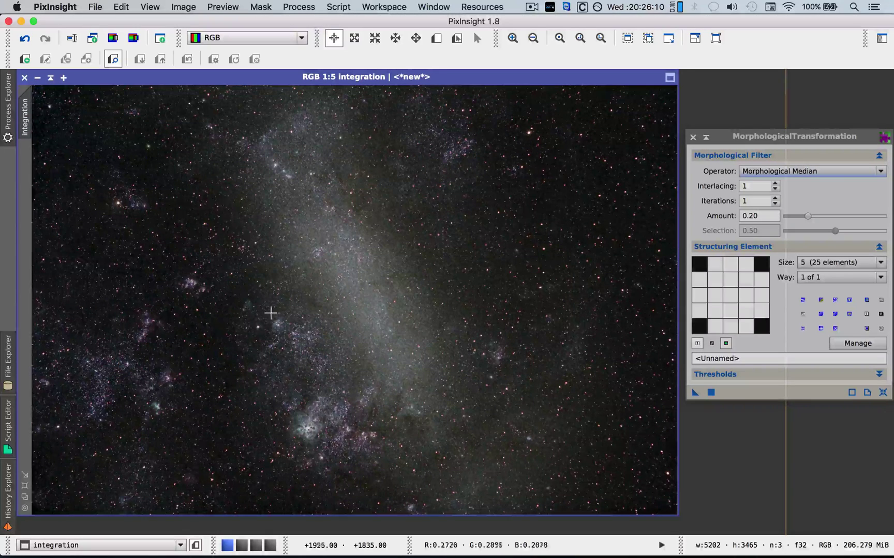
Reposition the MorphologicalTransformation dialog so that it overlaps the edge of the integration image.
drag(774, 138, 660, 153)
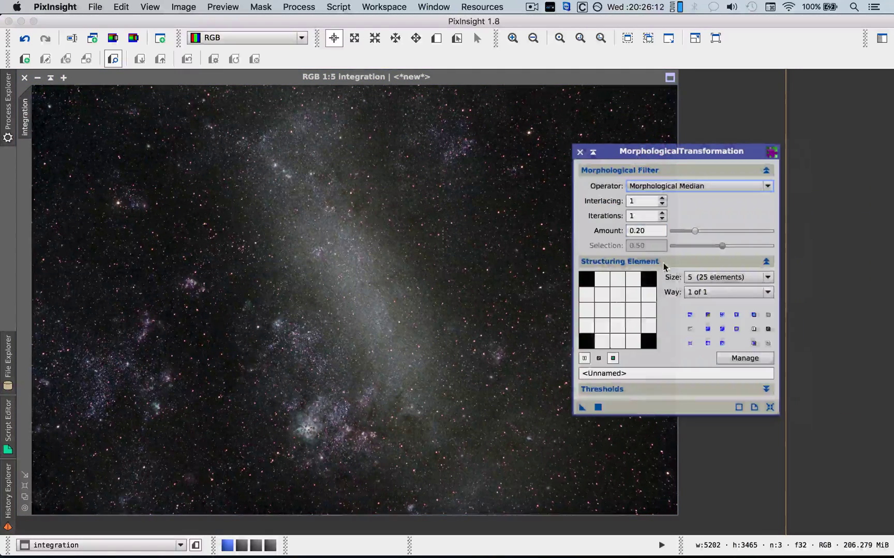